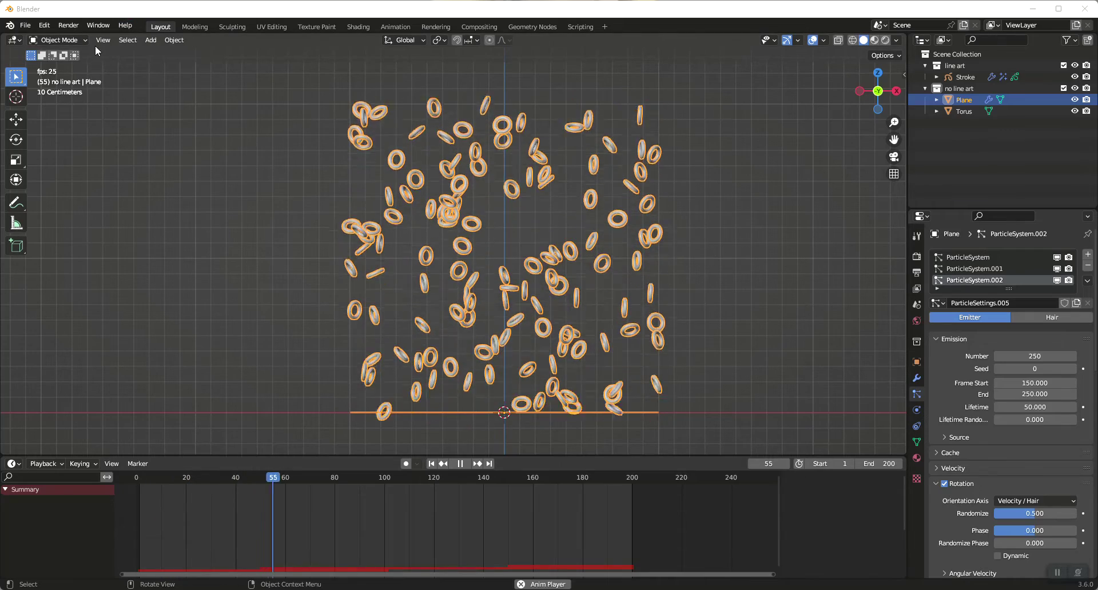
After the torus particle animation plays, open the File menu to start a new file
click(25, 26)
Create a new General scene and choose Don't Save to discard the particle demo
mouse_move(67, 39)
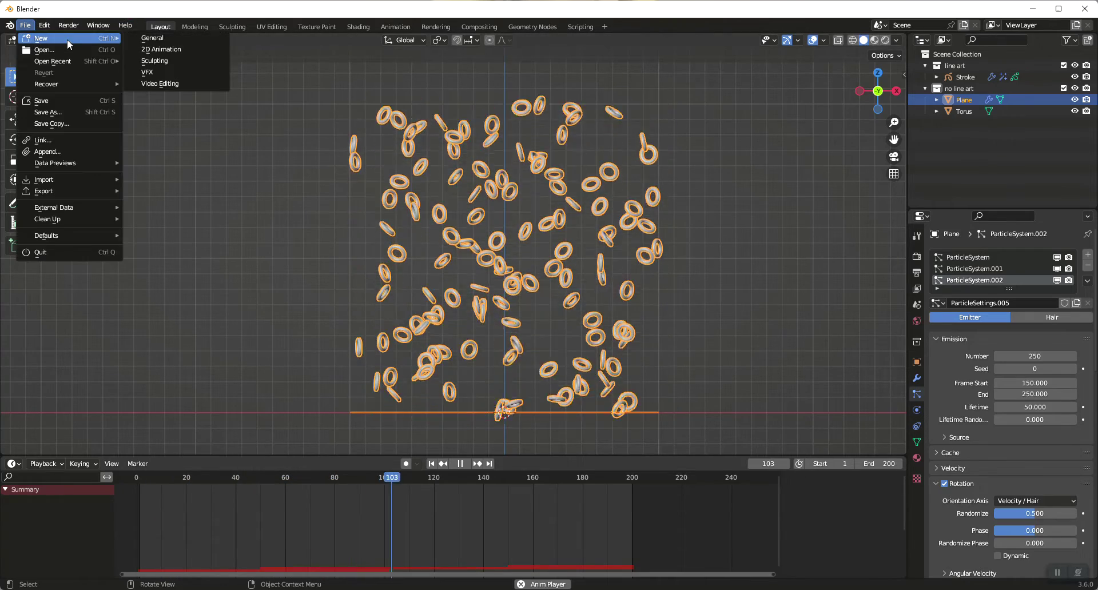
click(152, 38)
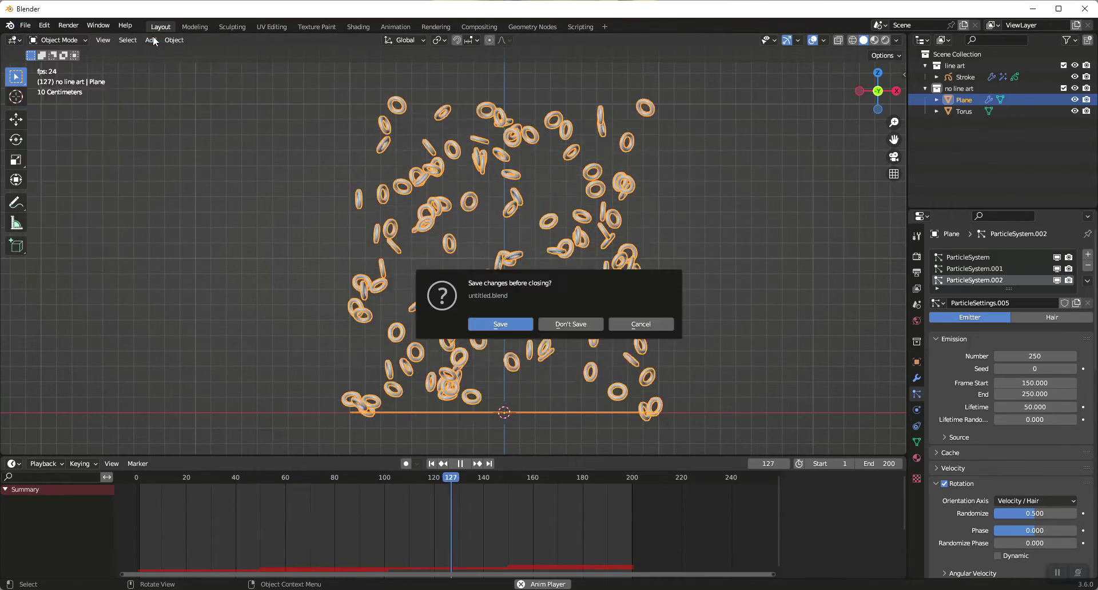
click(638, 324)
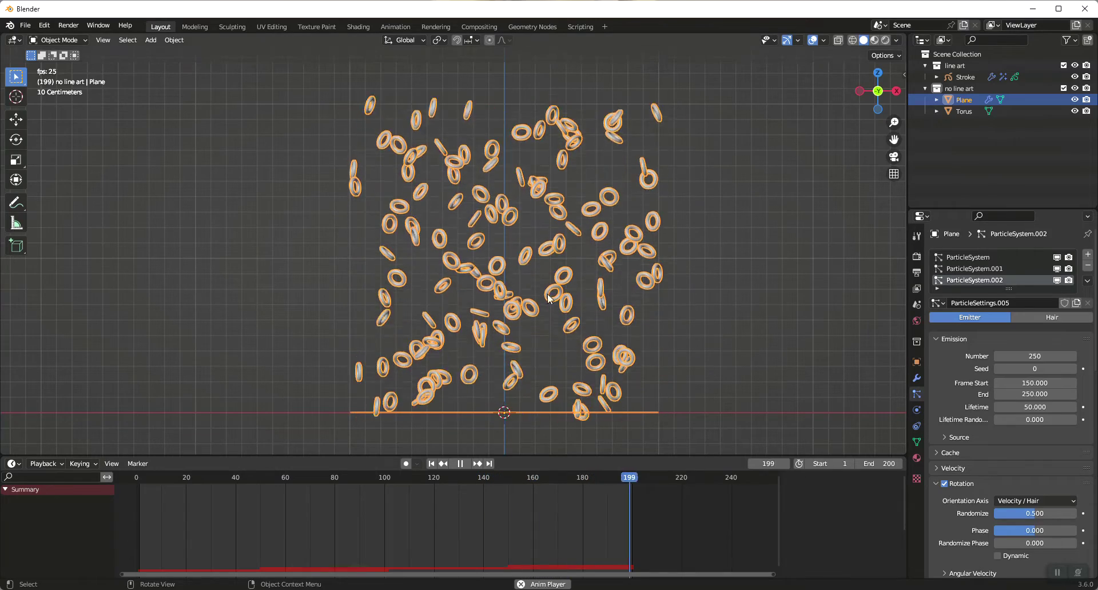
click(25, 25)
mouse_move(60, 38)
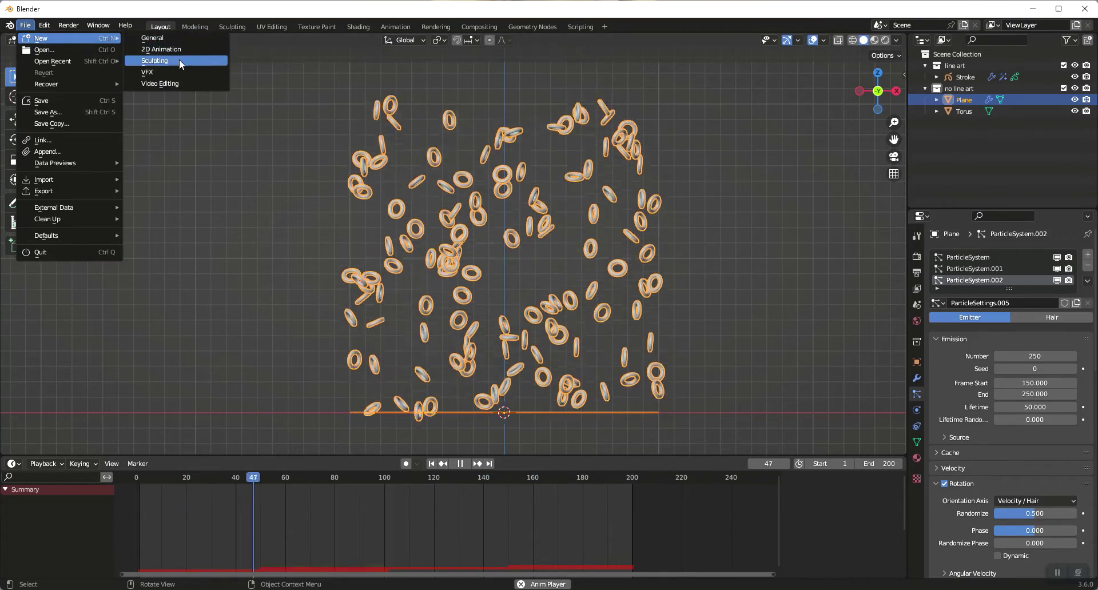
click(191, 38)
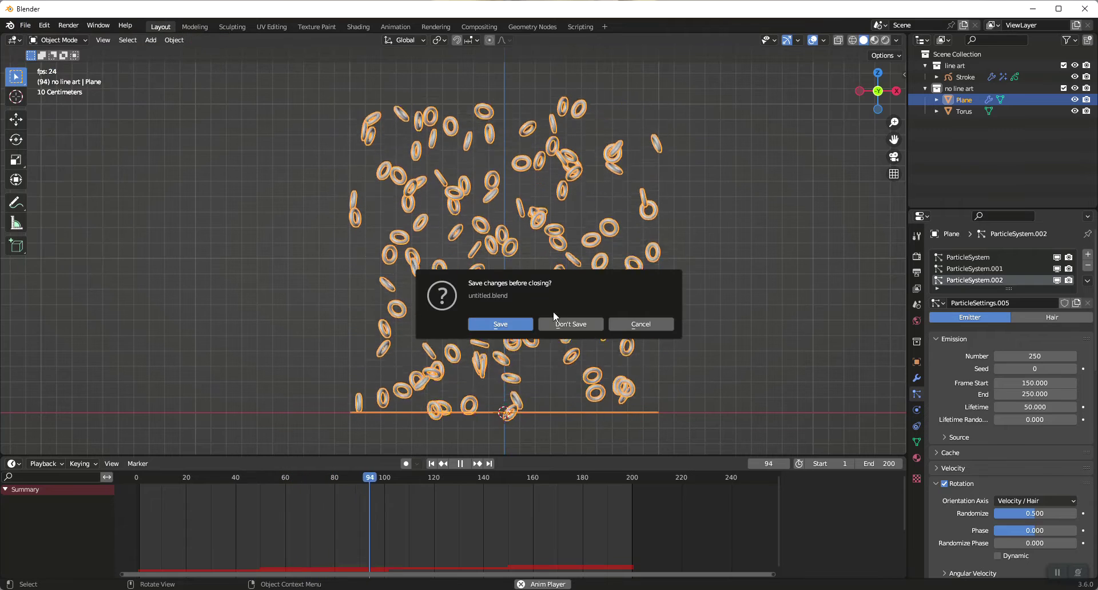
click(569, 324)
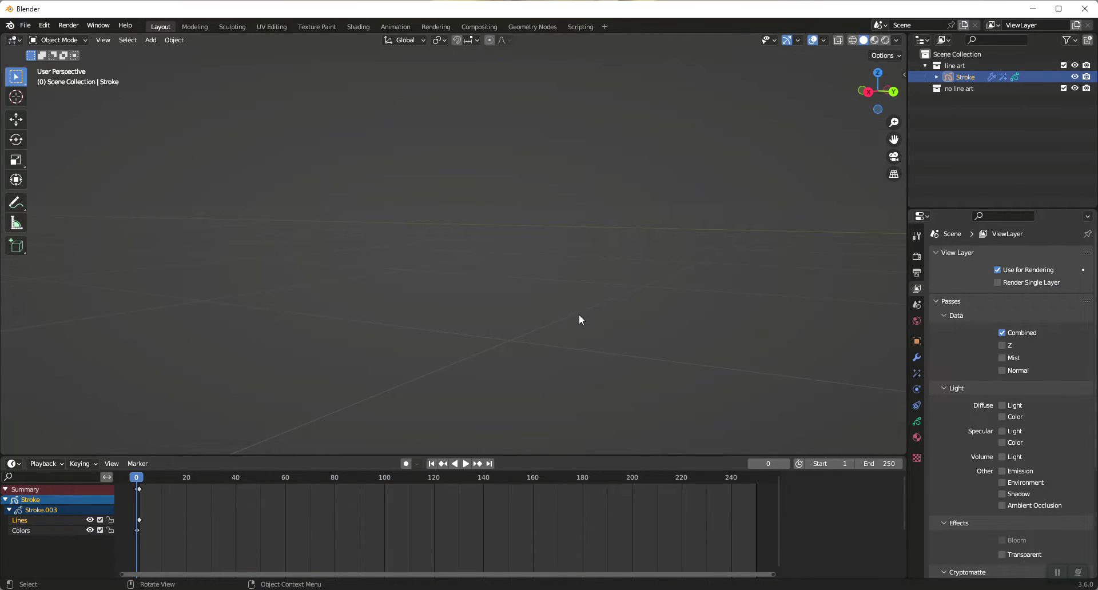
In front view, add a Plane and a Torus mesh at the scene centre
key(KP_1)
key(shift+a)
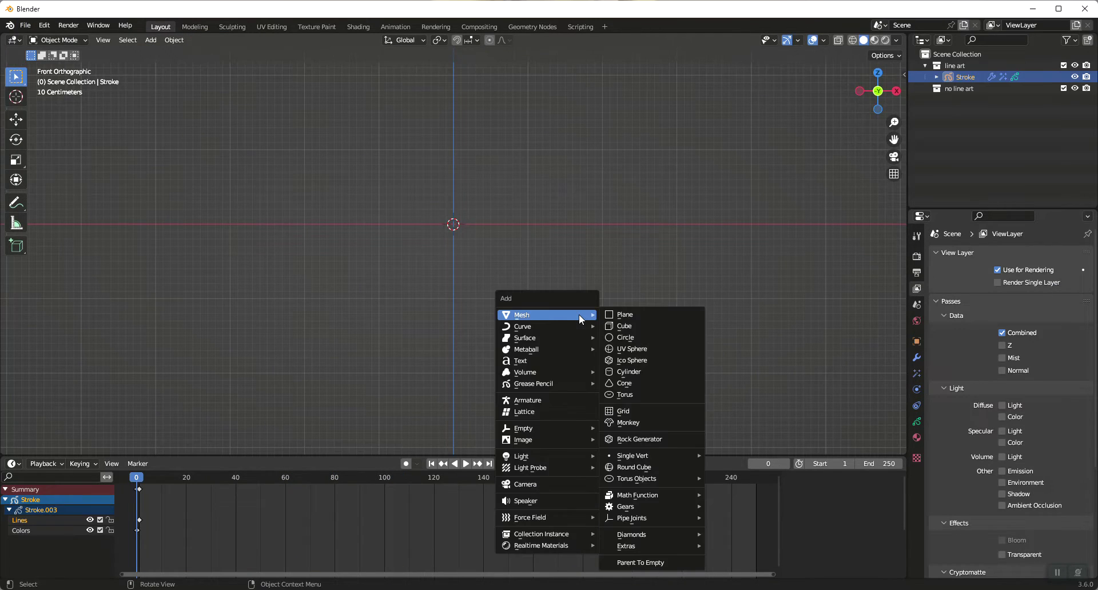
click(626, 314)
key(shift+a)
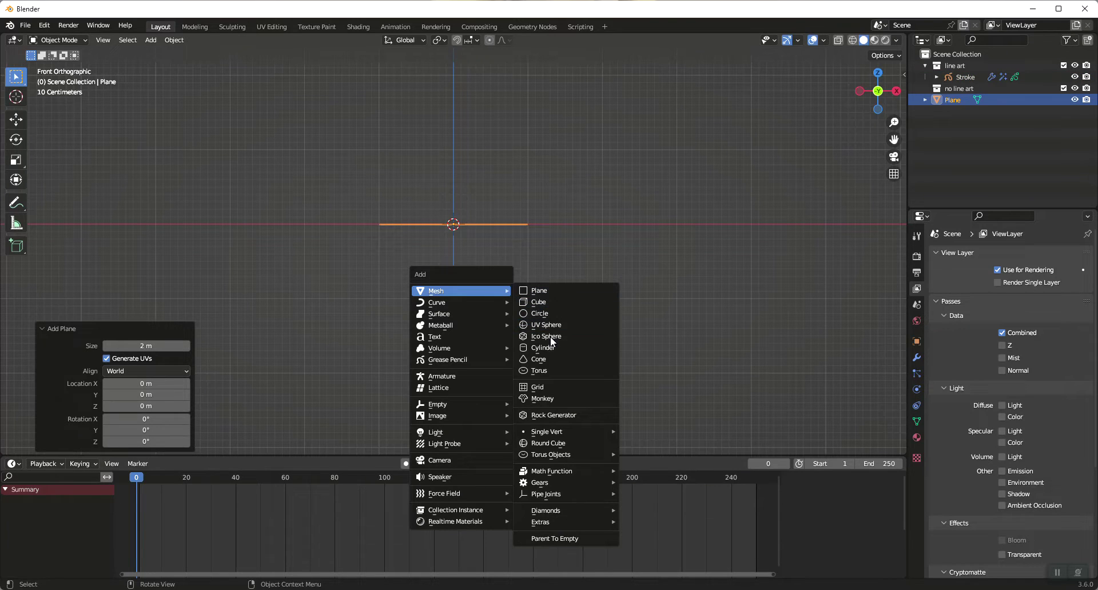
click(548, 370)
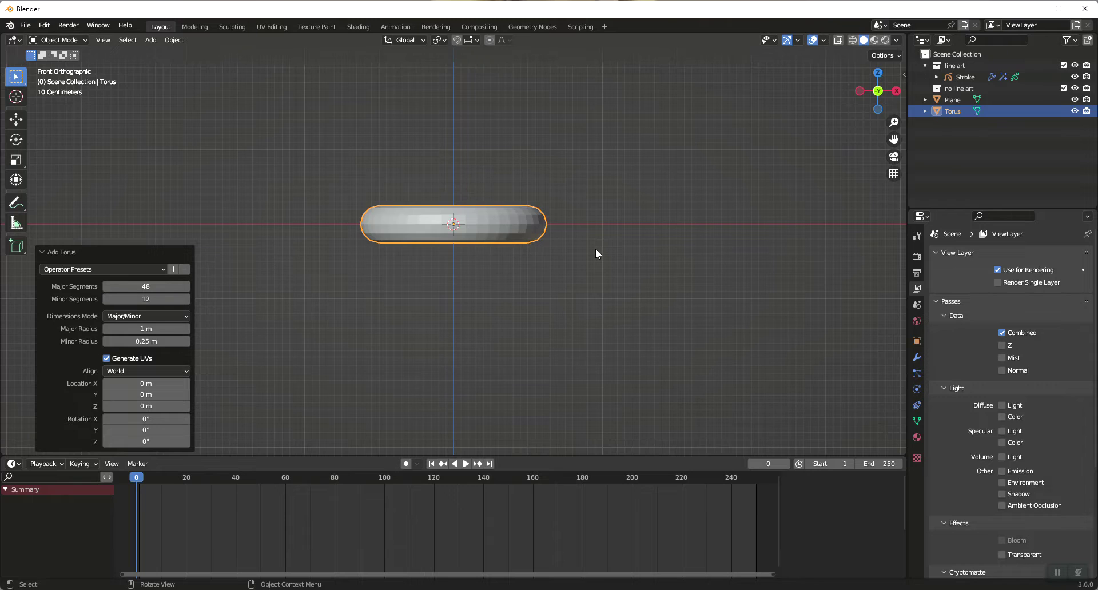
Move the torus up-left to X -4.562 m, Z 0.82177 m, then select the Plane
key(g)
click(256, 187)
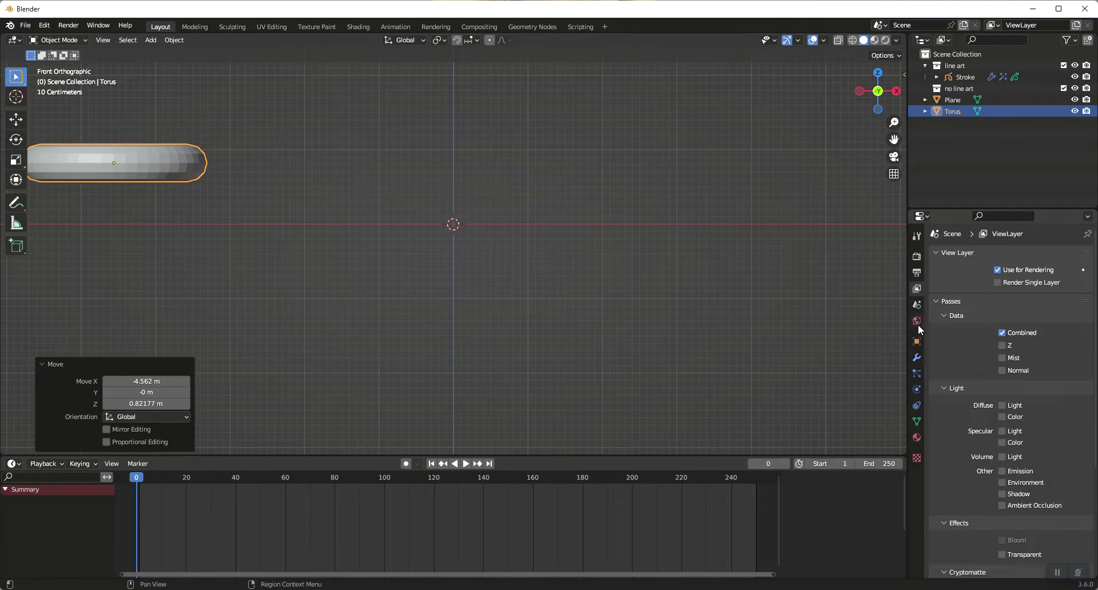
click(952, 100)
Add a Plane particle system of 250 particles ending at frame 100, with rotation enabled
click(917, 374)
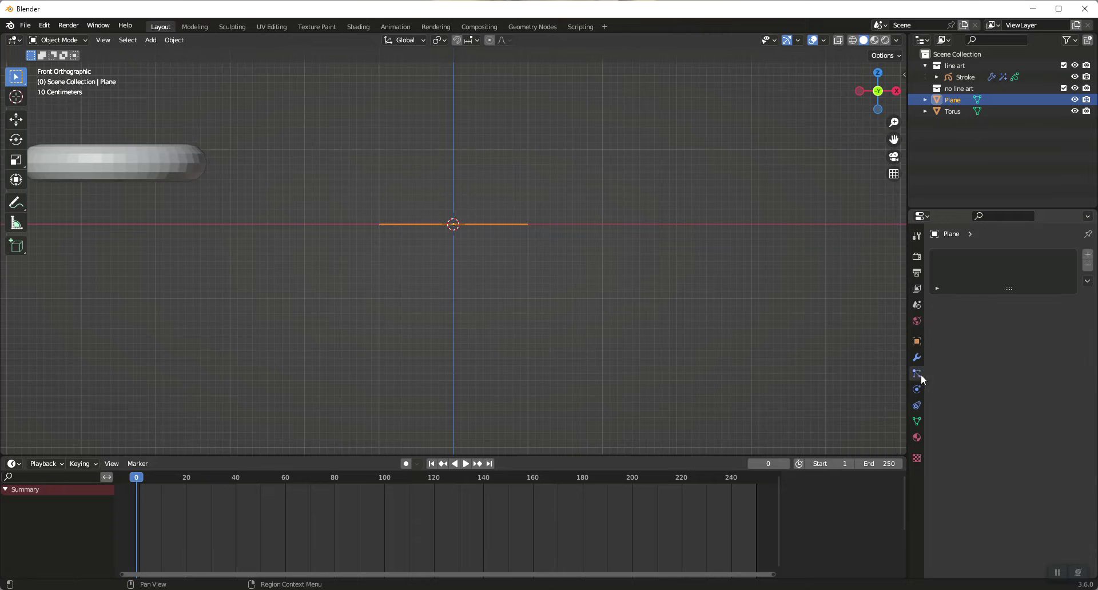
click(1088, 255)
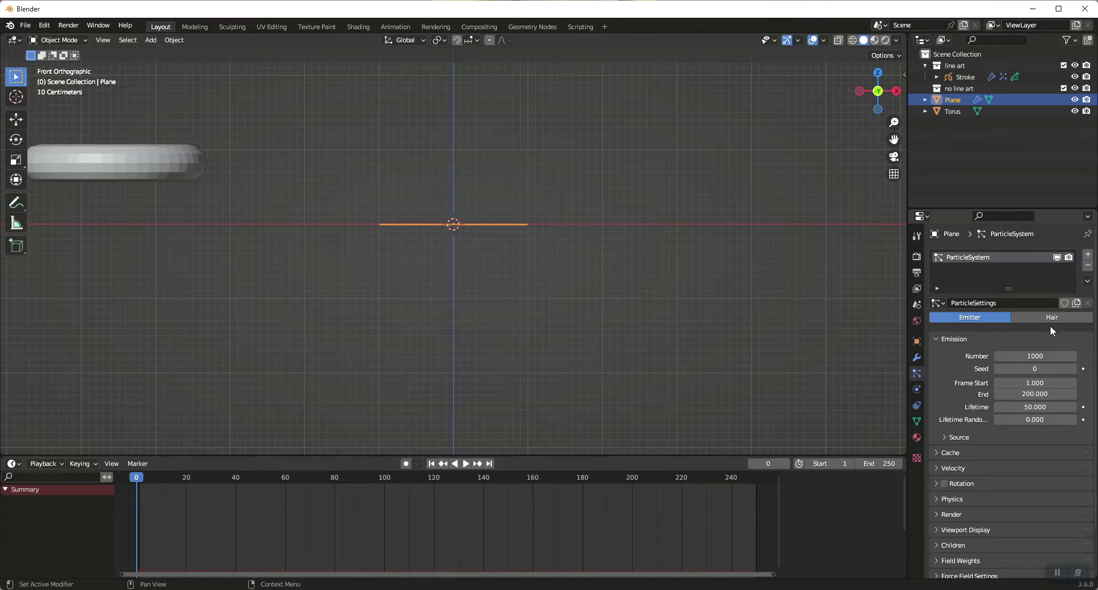
click(1035, 355)
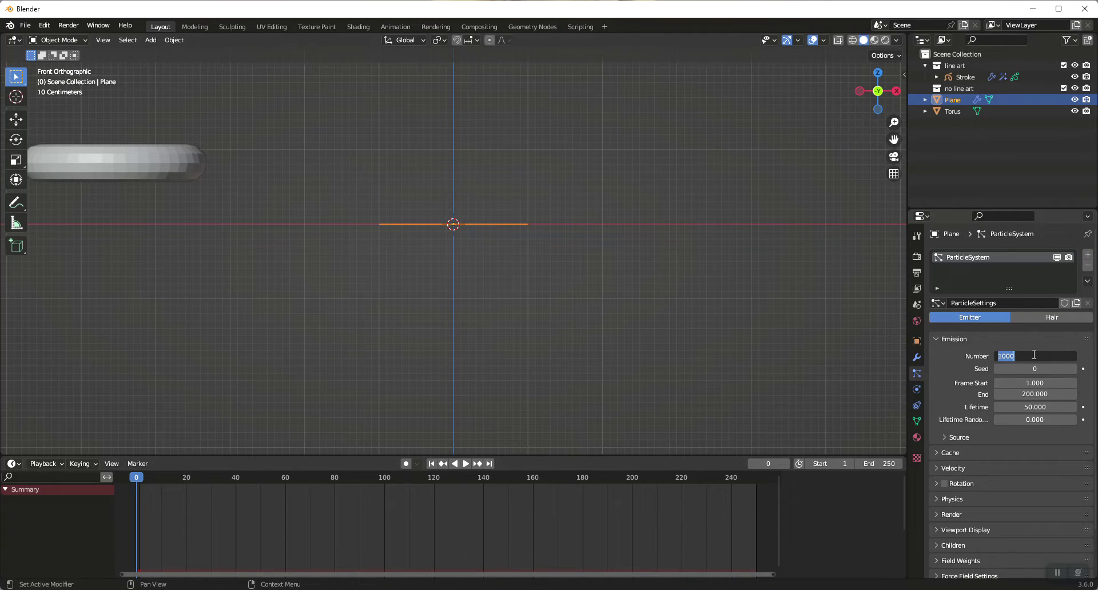
key(Return)
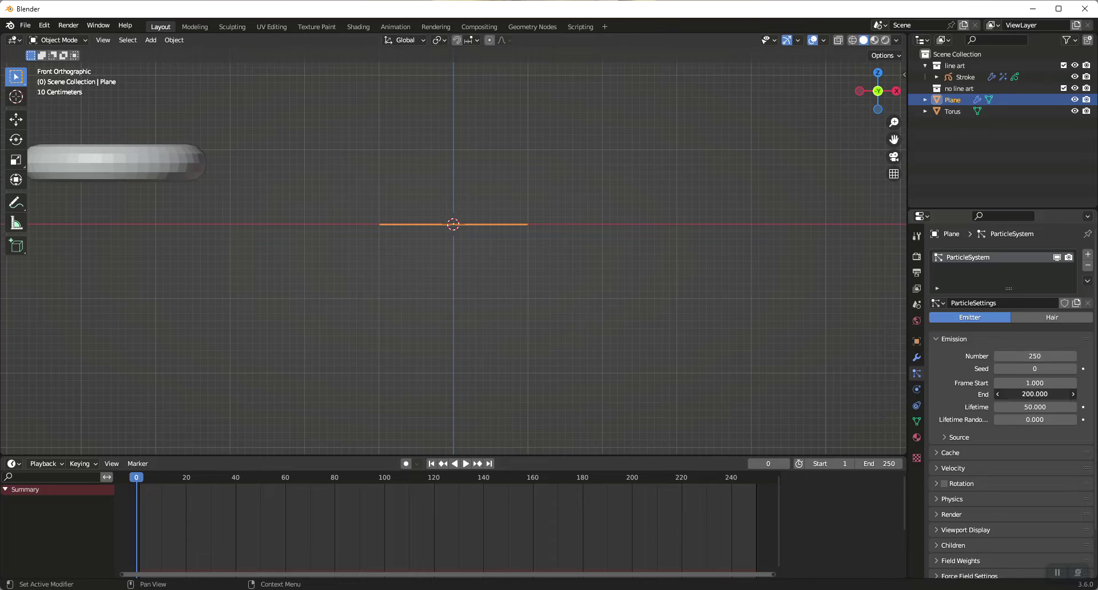
click(1037, 395)
text(100)
key(Return)
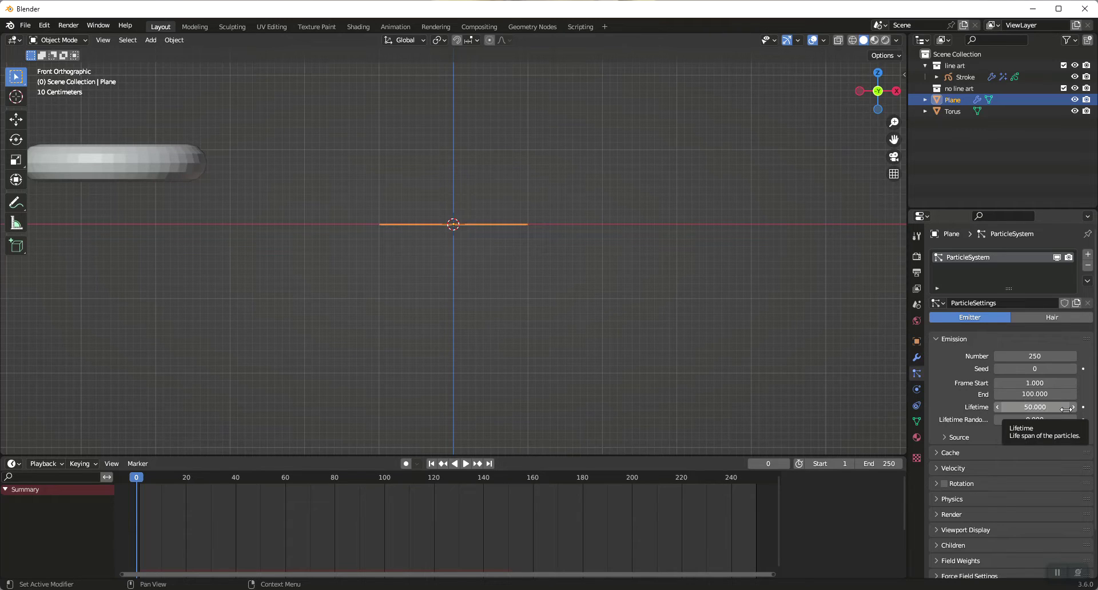
click(945, 484)
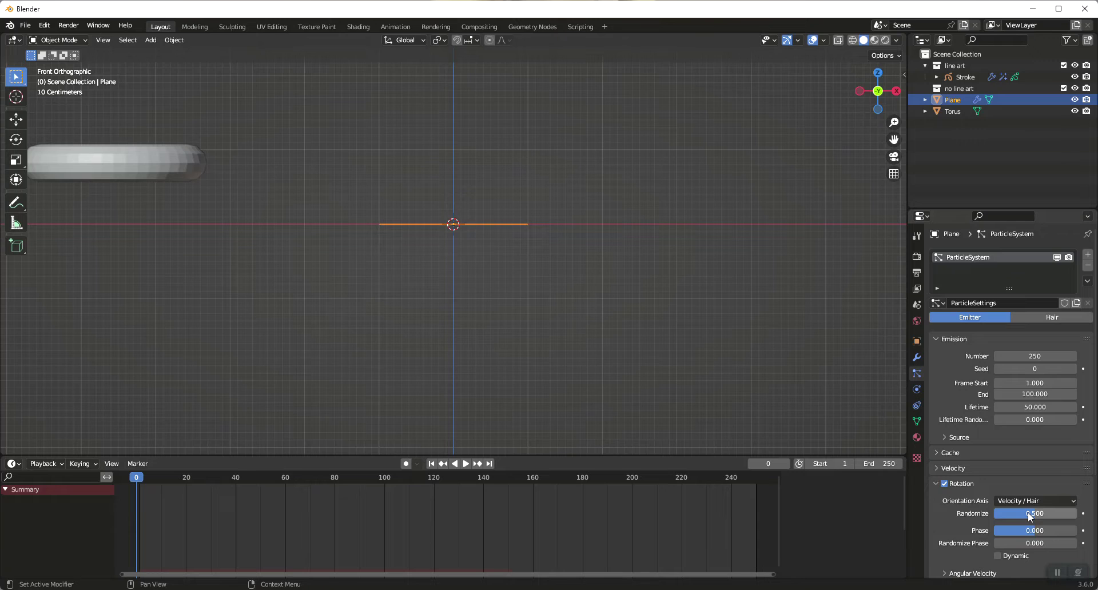
Render the particles as Object instances of the Torus
scroll(1007, 445, down, 5)
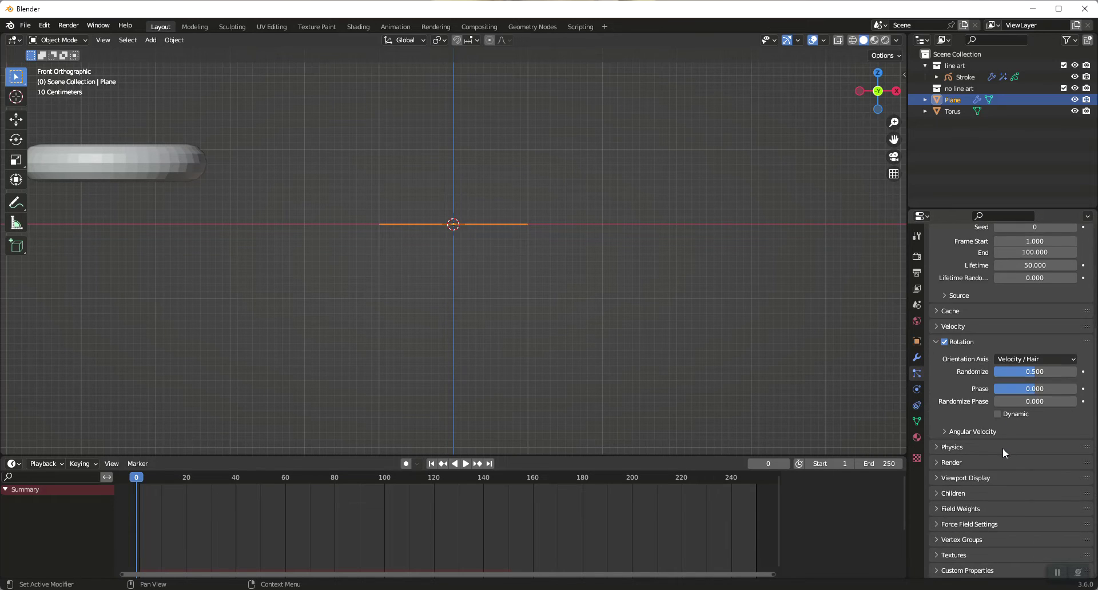
click(935, 462)
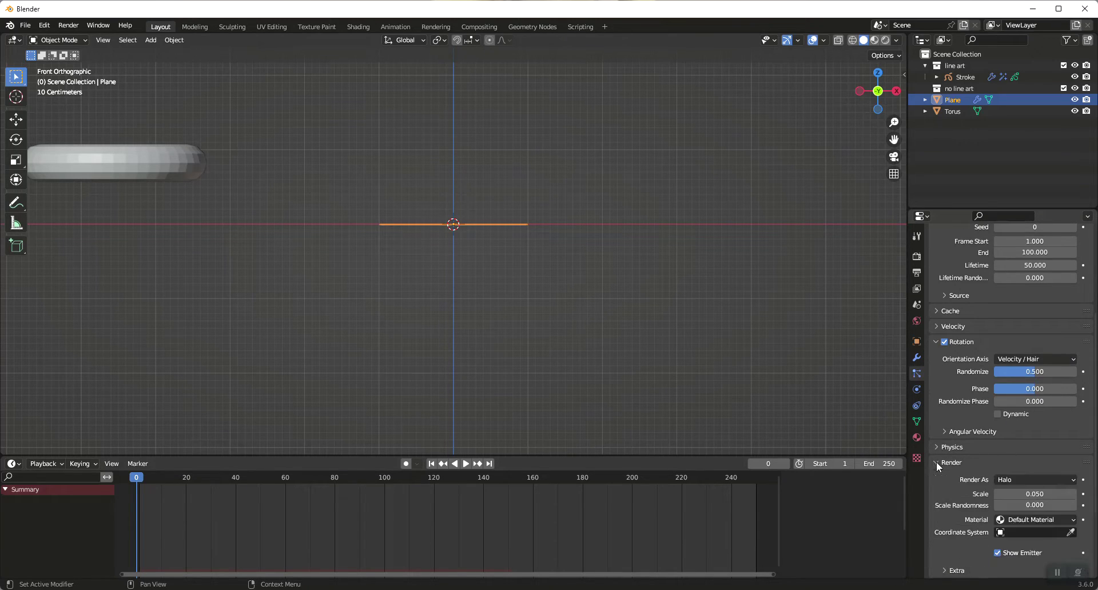
click(1021, 480)
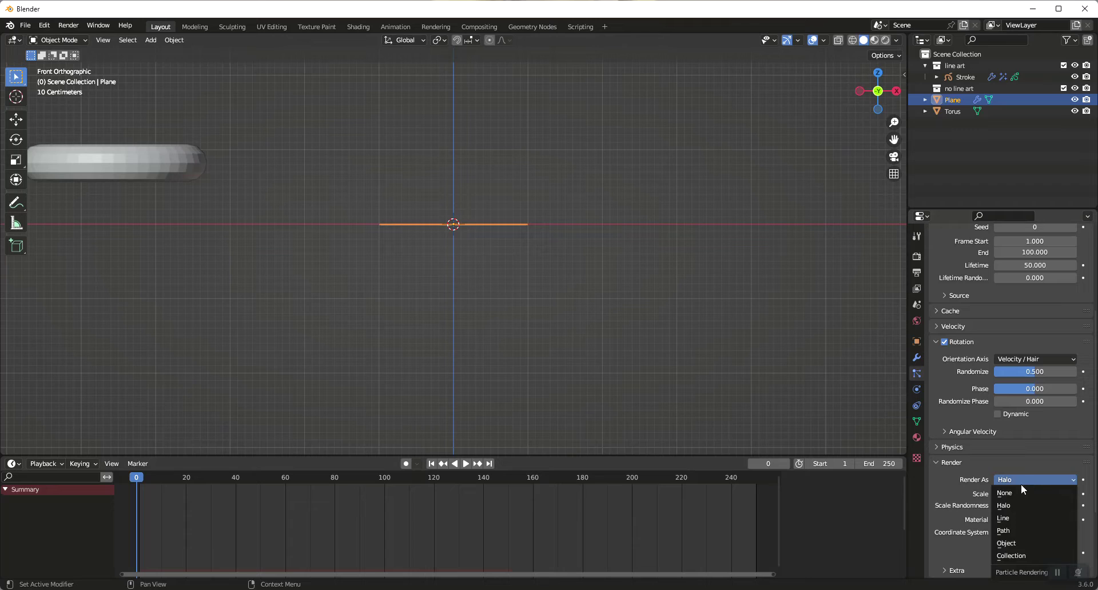
click(1011, 543)
scroll(1036, 547, down, 2)
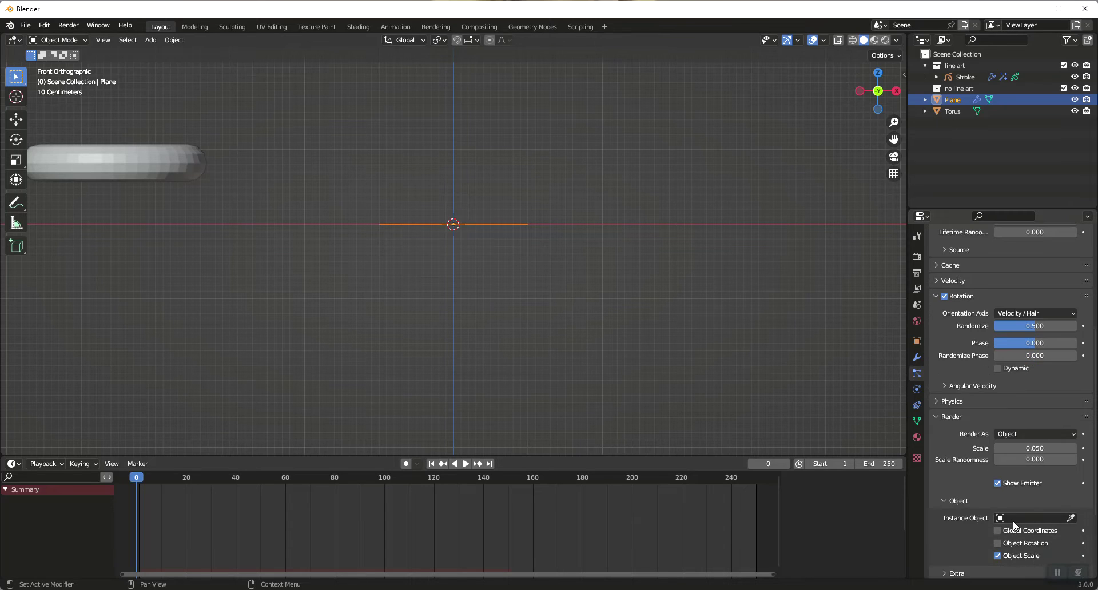
click(1033, 518)
click(977, 421)
Set the Gravity field weight to 0 so the particles don't fall
scroll(969, 474, down, 5)
click(948, 509)
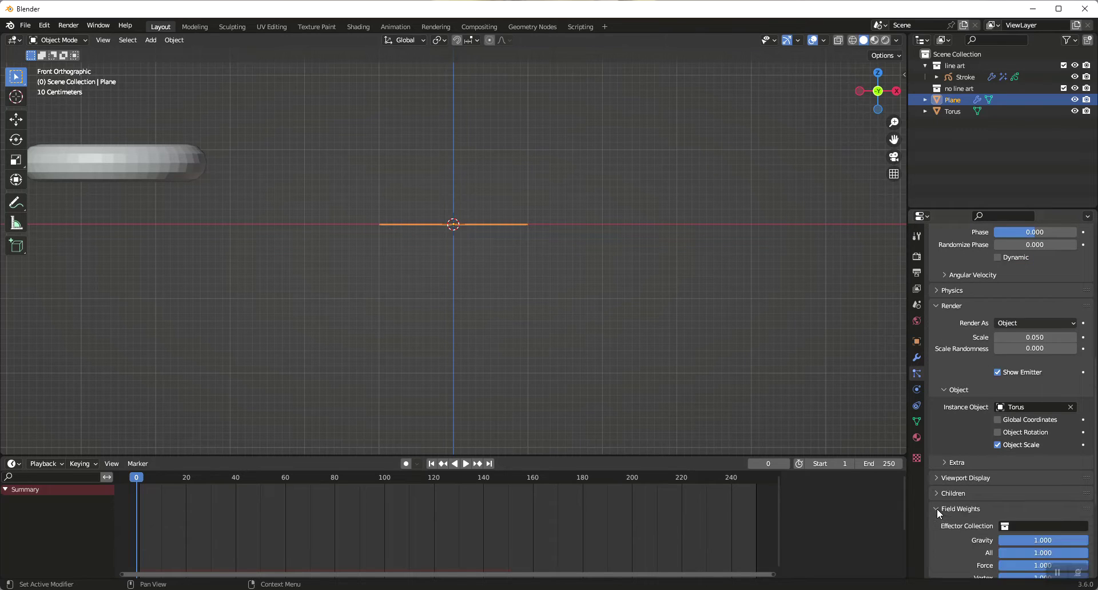
drag(1081, 542, 791, 211)
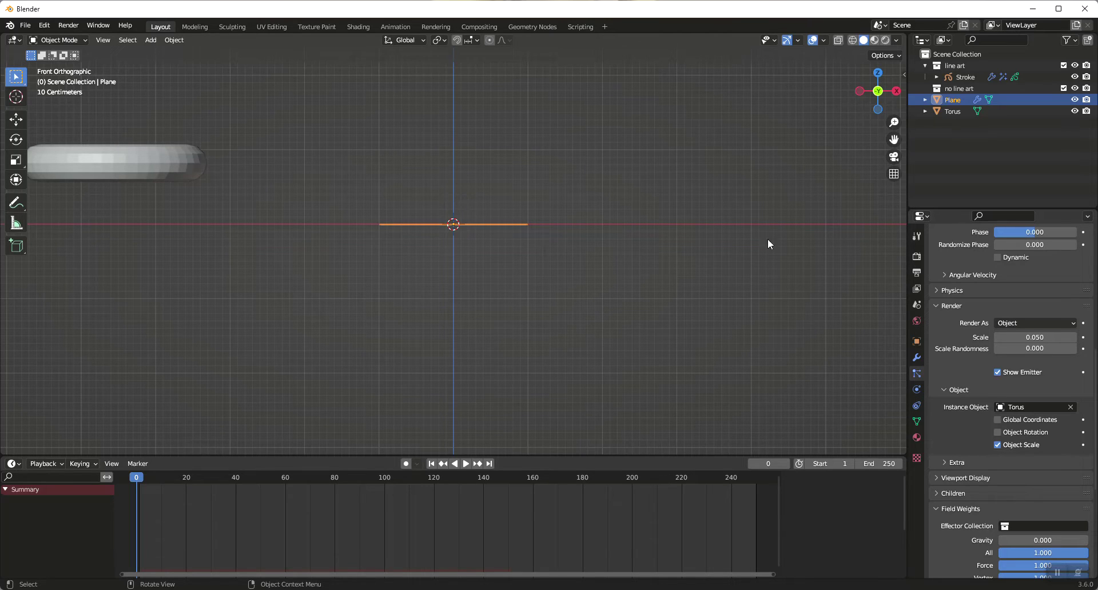
Preview playback and set the scene's end frame to 100
scroll(672, 327, up, 1)
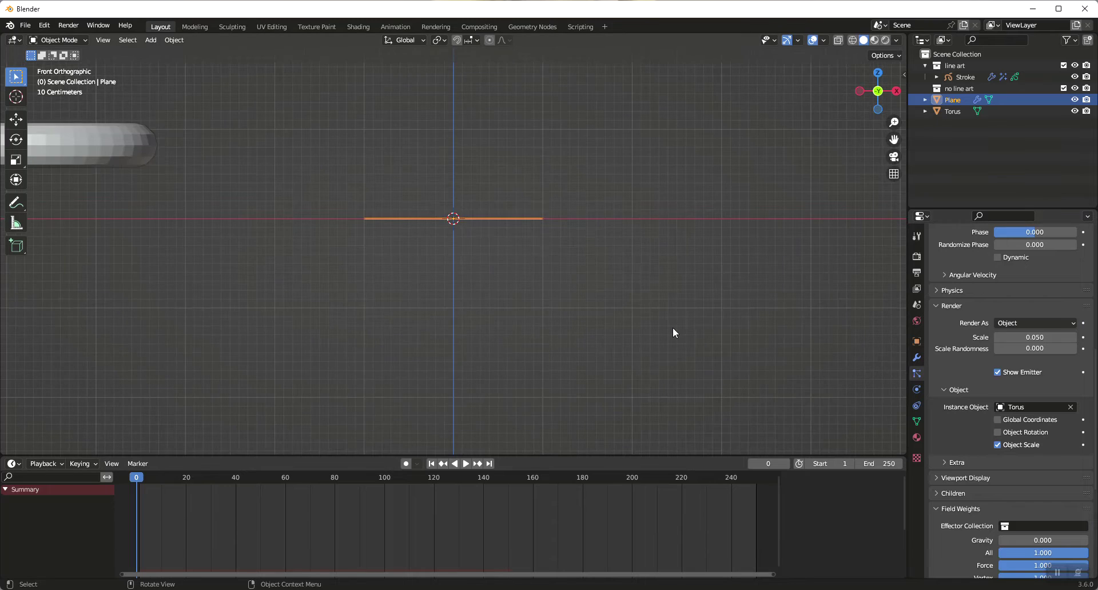
key(space)
click(888, 463)
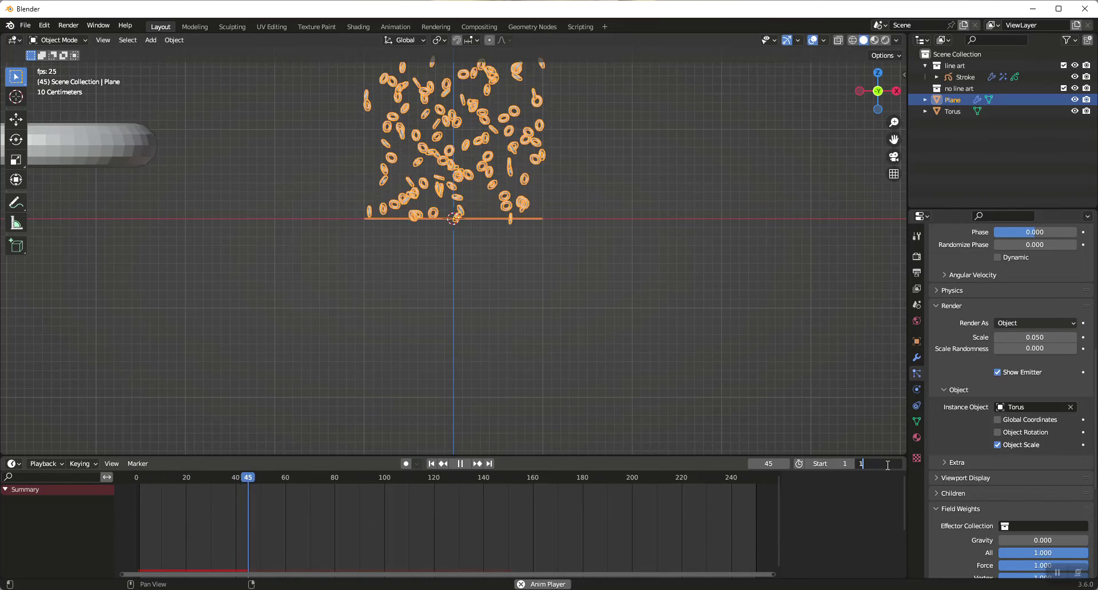
text(100)
key(Return)
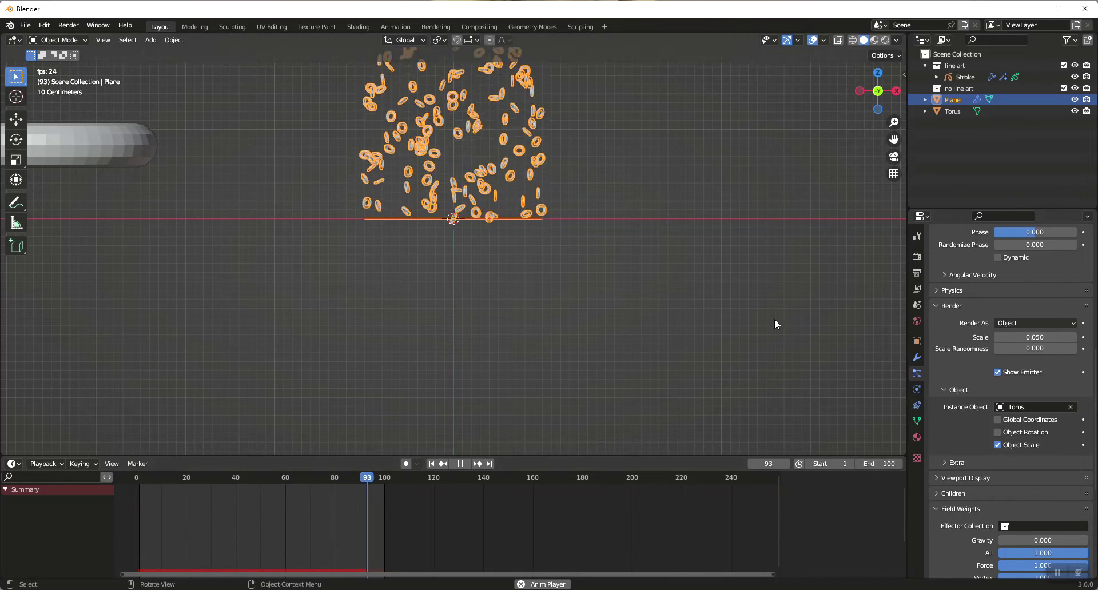
Orbit, snap to front view and zoom in on the rising tori
scroll(727, 292, down, 3)
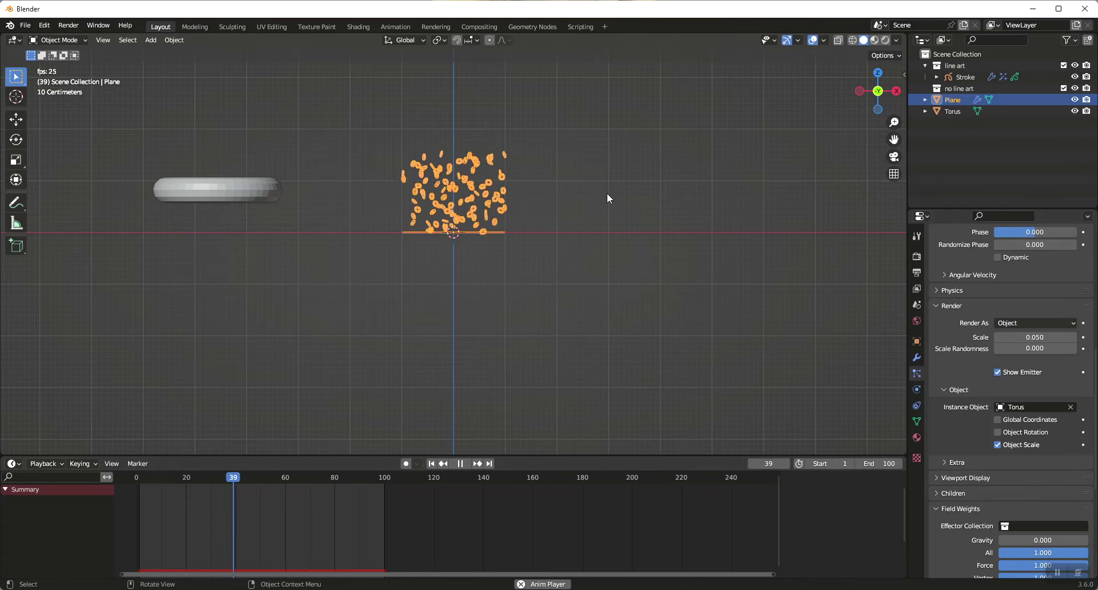
middle_drag(606, 194, 650, 304)
key(KP_1)
scroll(654, 290, up, 3)
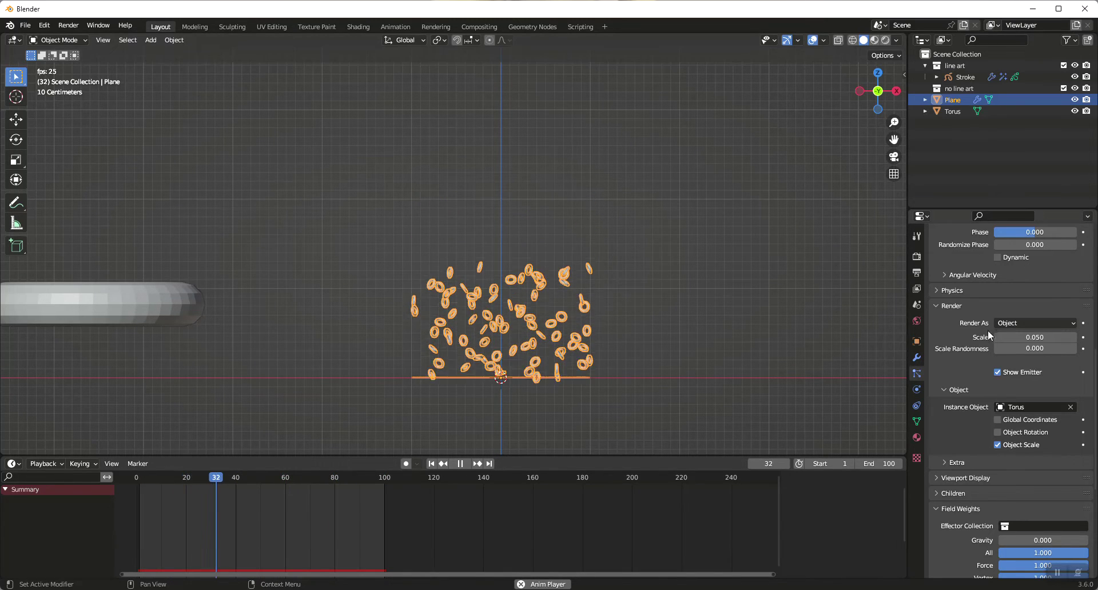
scroll(936, 355, up, 8)
scroll(964, 348, up, 4)
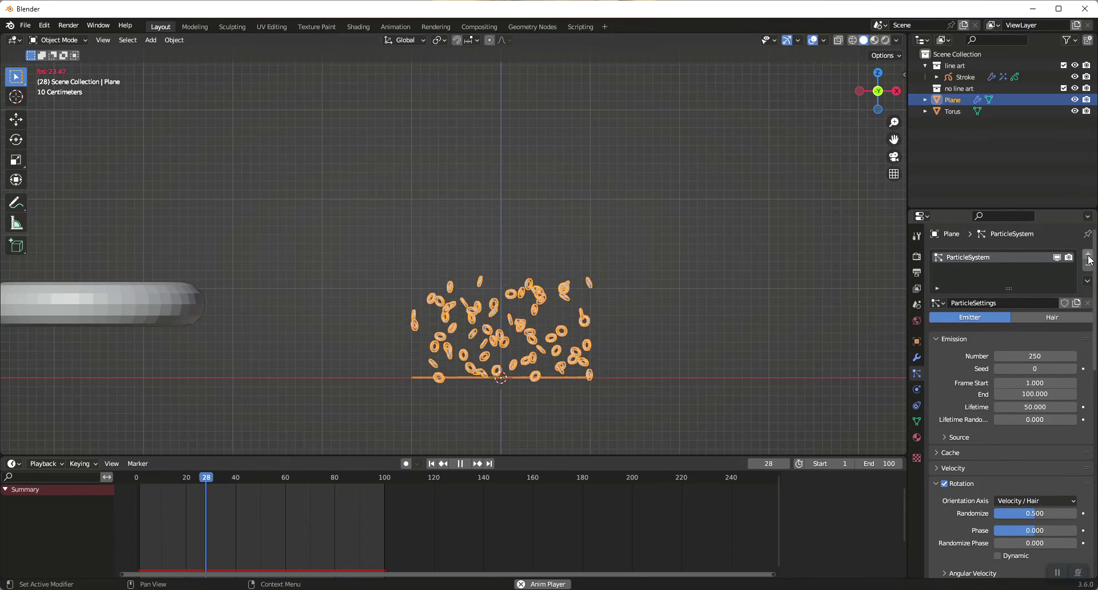
Set the first particle system's emission to run from frame -50 to frame 50
click(1027, 381)
text(-50)
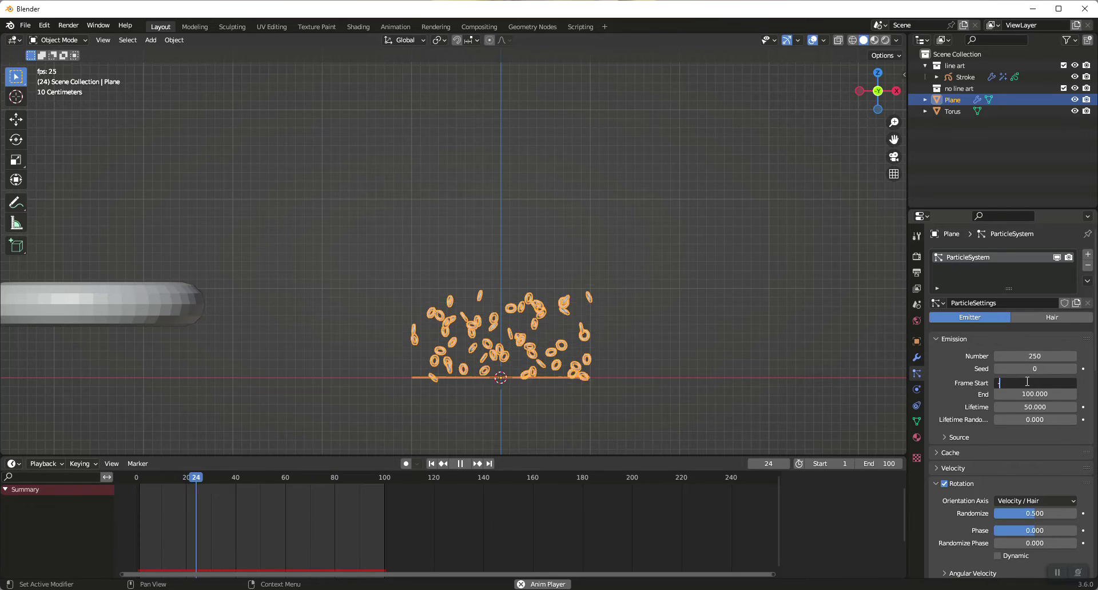
key(Return)
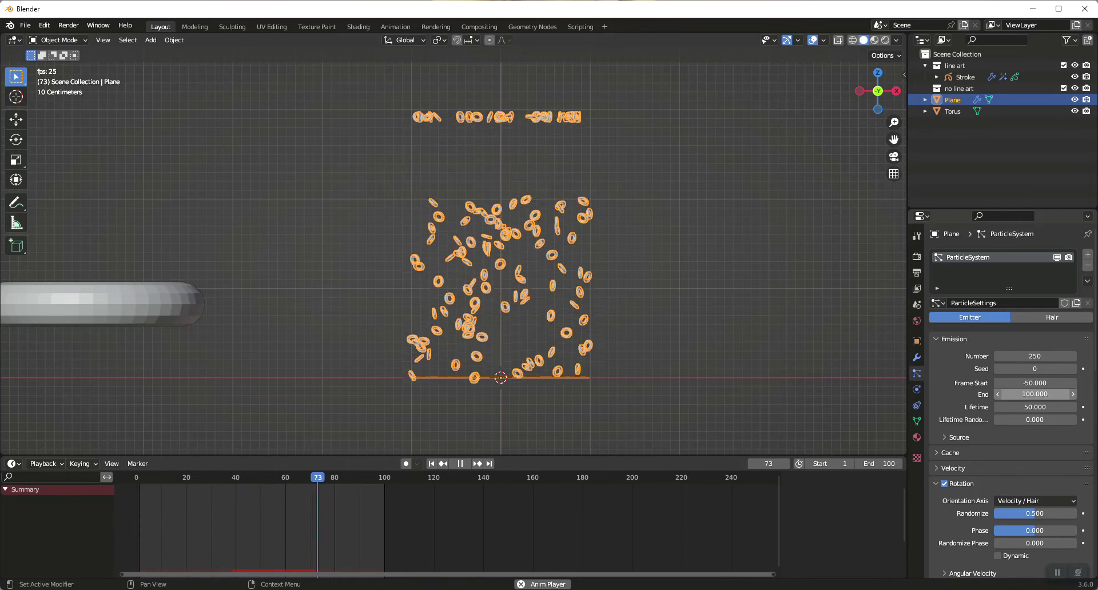
click(1037, 395)
text(50)
key(Return)
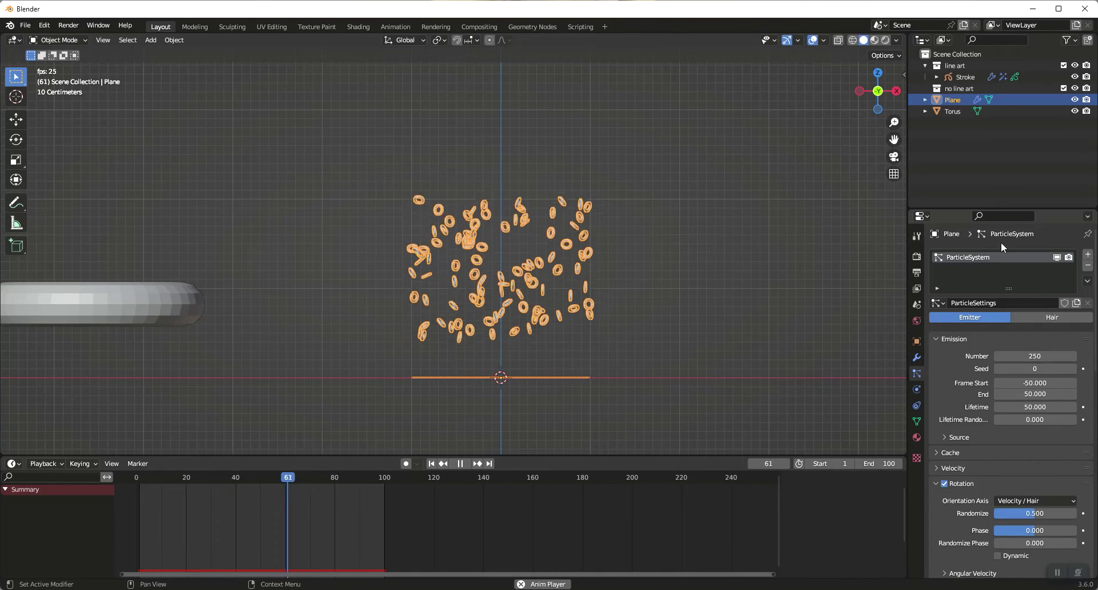
Add a second particle system using a single-user copy of the torus ParticleSettings
click(1088, 256)
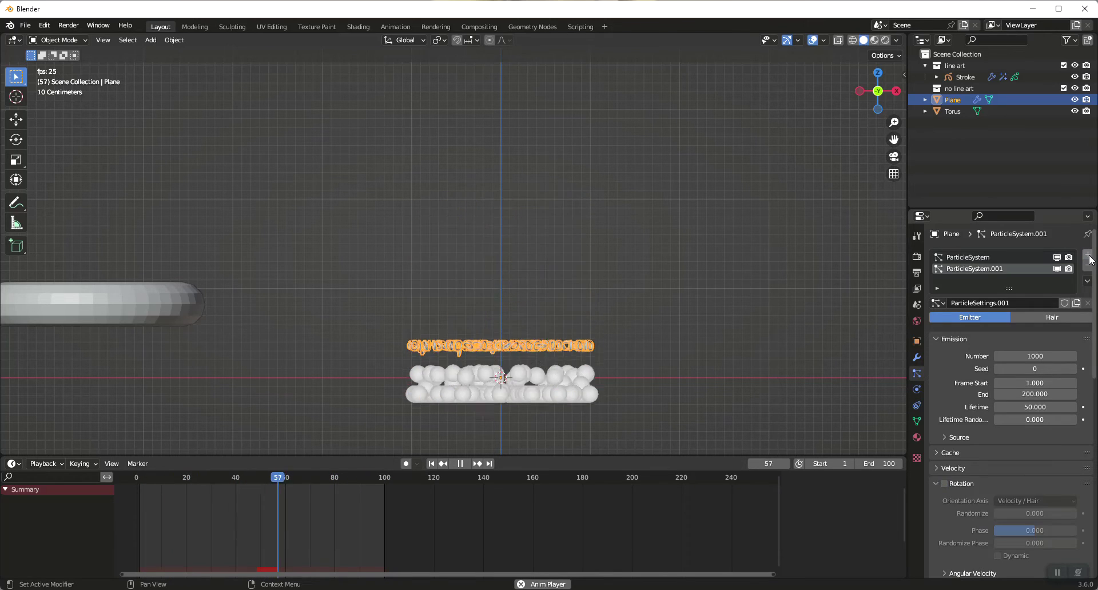
click(943, 305)
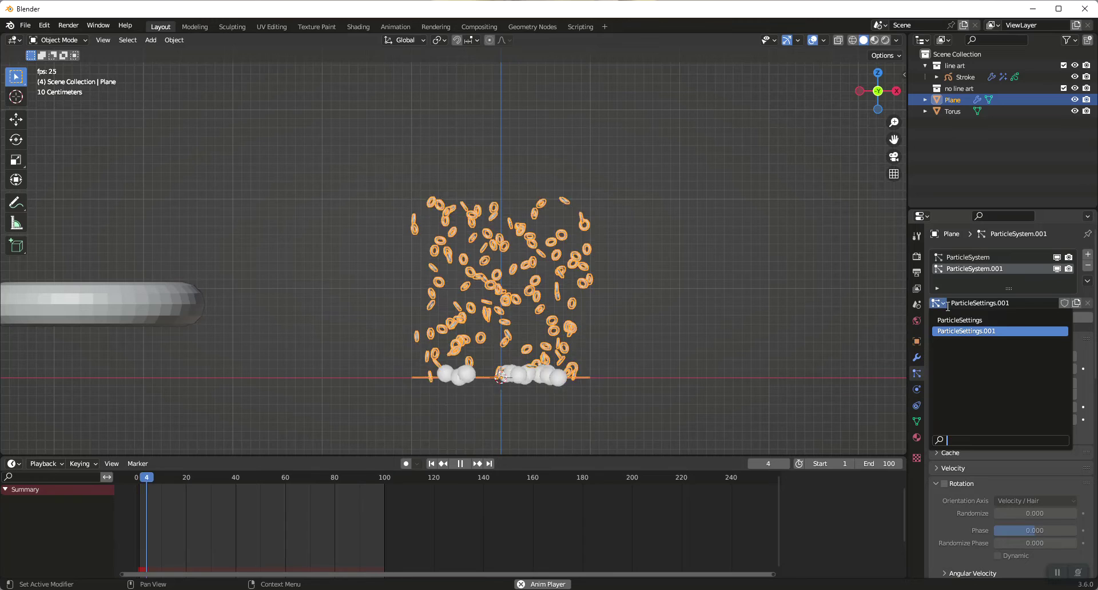
click(954, 316)
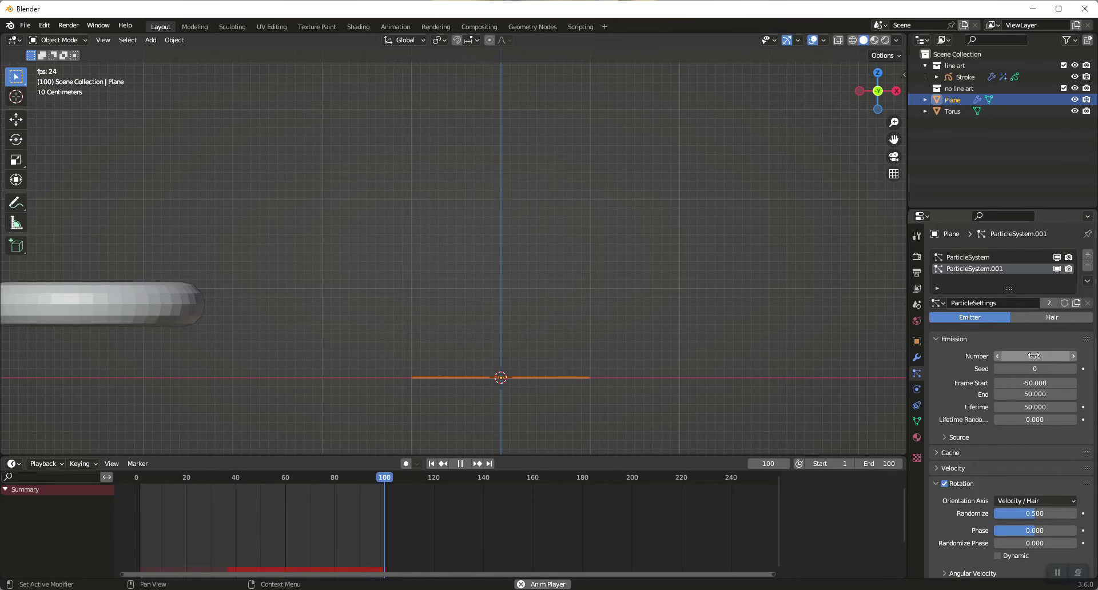
click(1075, 304)
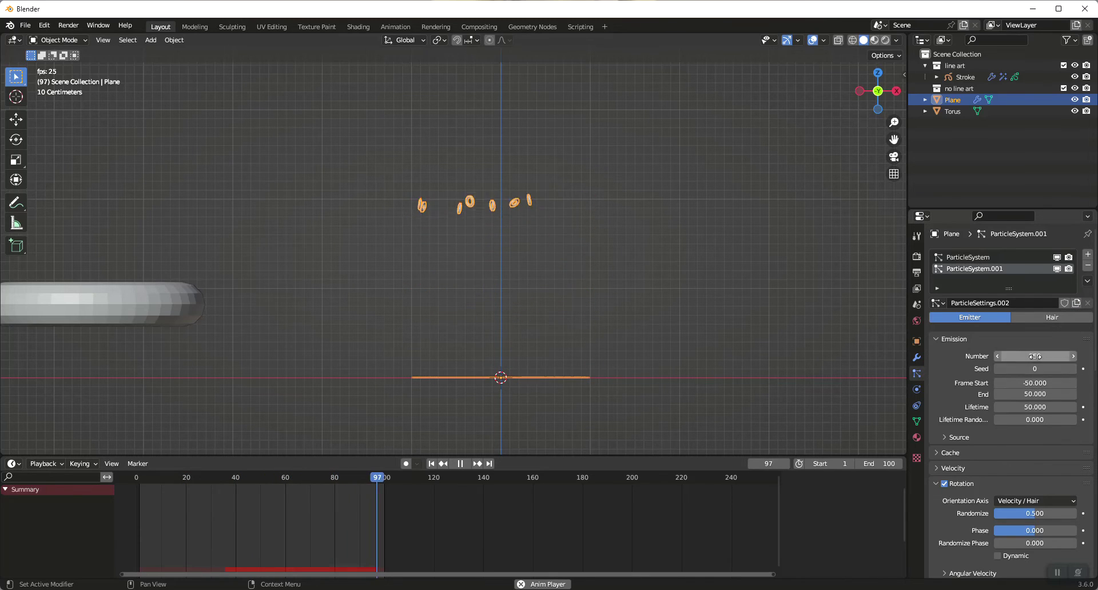
Set the second system's emission to frames 50–150, then add a third particle system
click(1031, 384)
text(50)
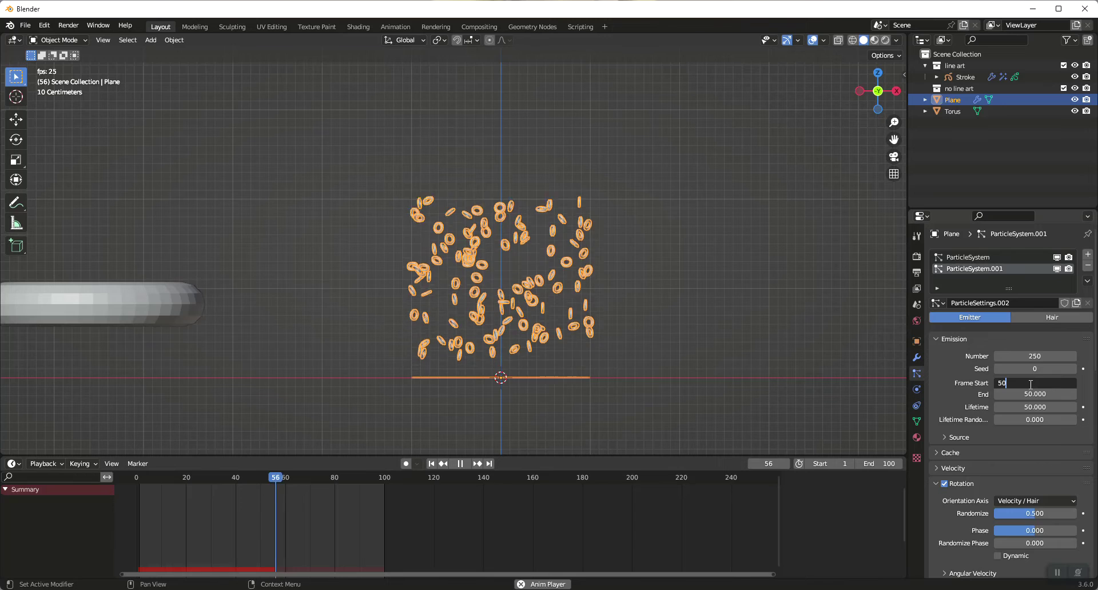
key(Return)
click(1028, 394)
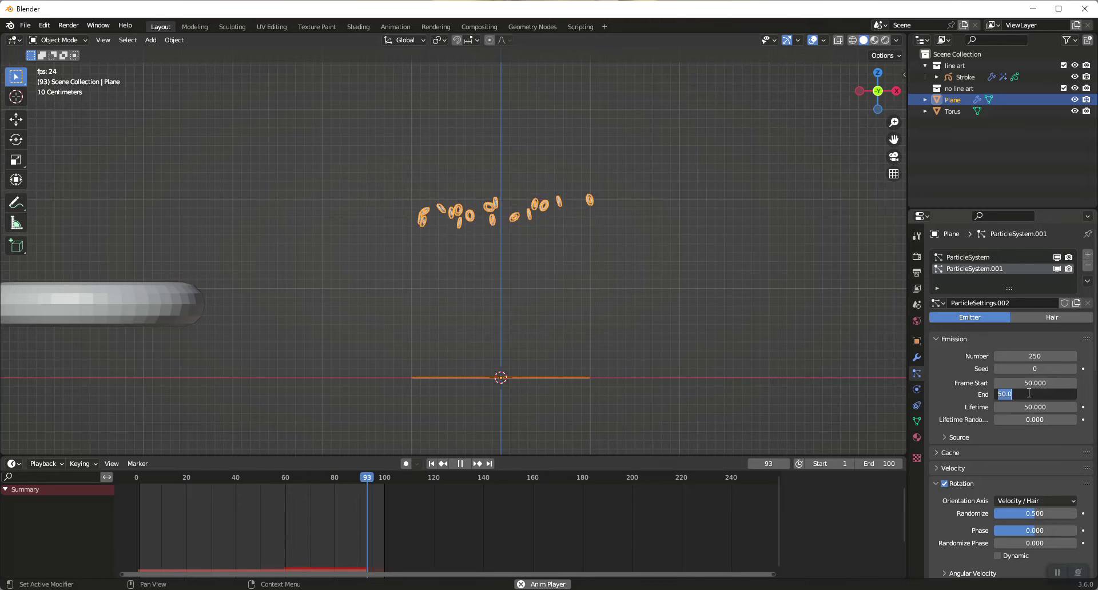
text(15)
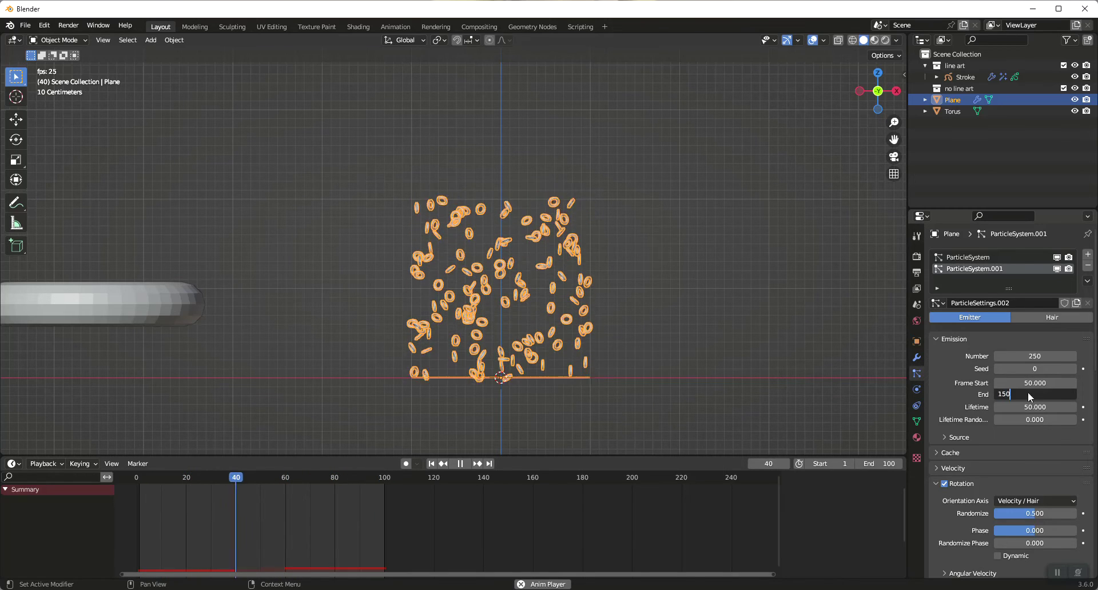
text(000)
key(Return)
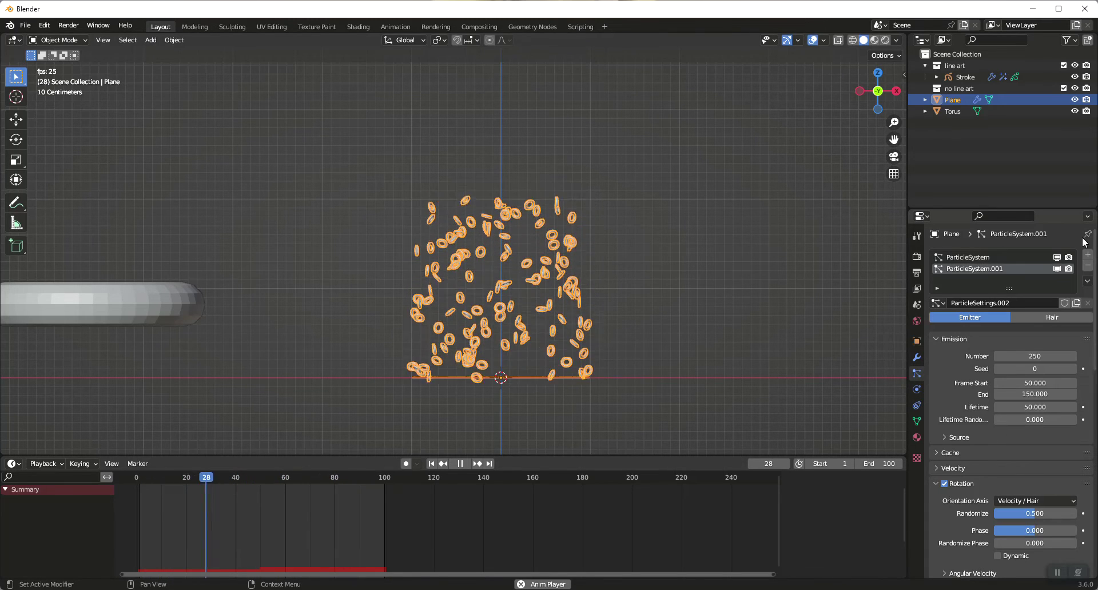
click(1088, 255)
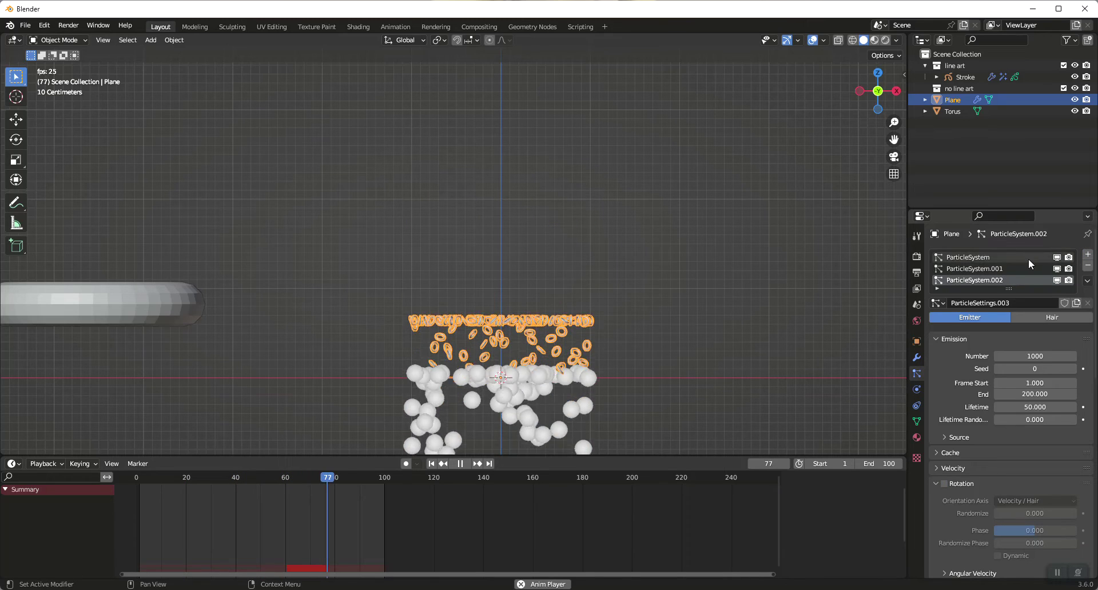
Give the third system its own copy of the torus settings, starting emission at frame 150
click(941, 304)
click(951, 321)
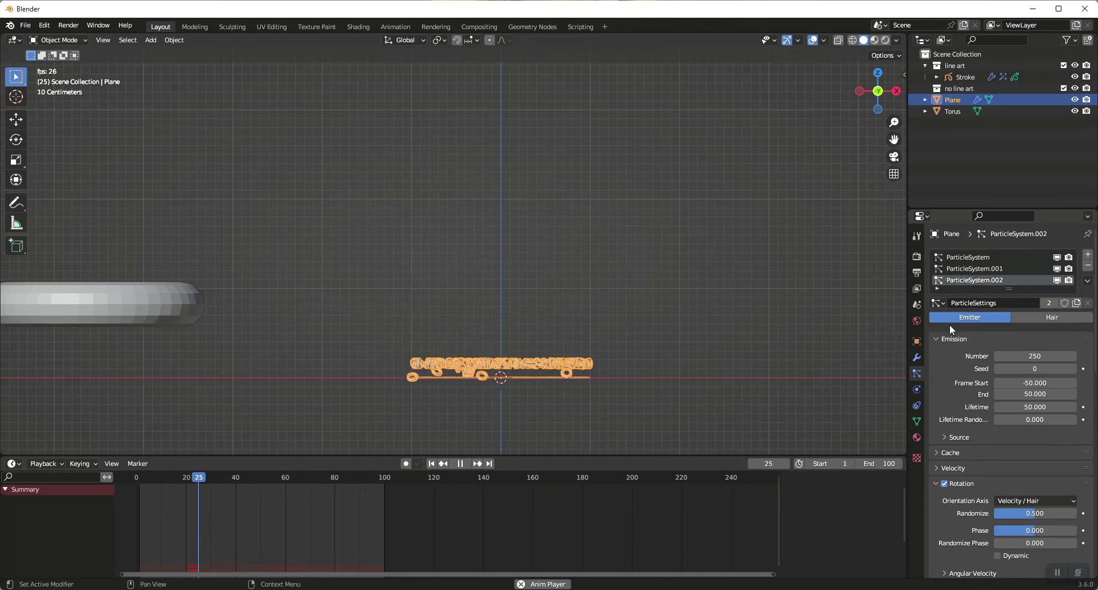
click(1077, 303)
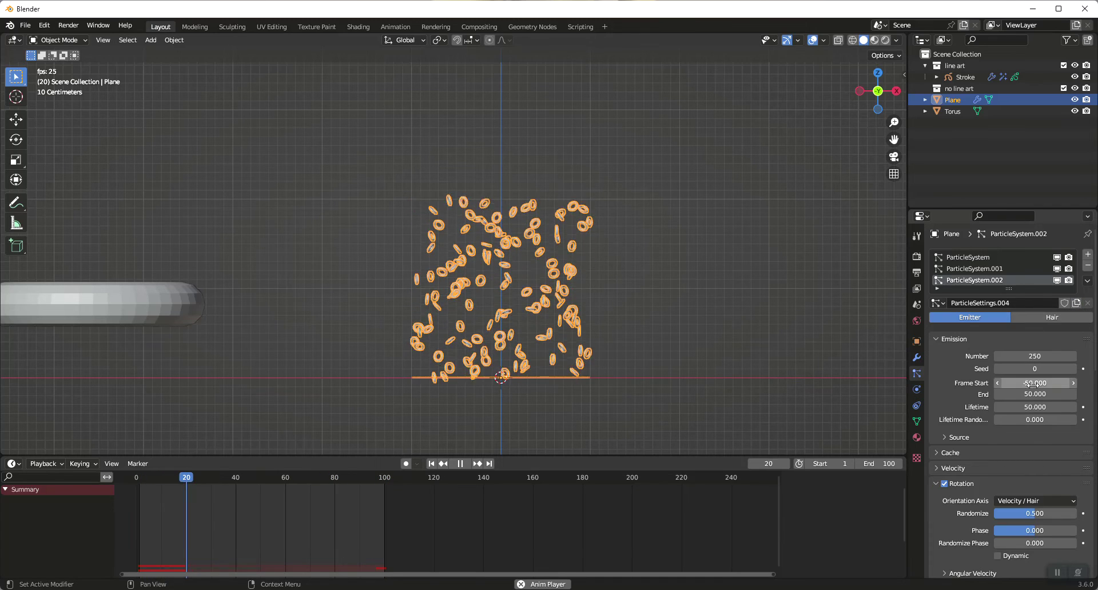
click(1037, 384)
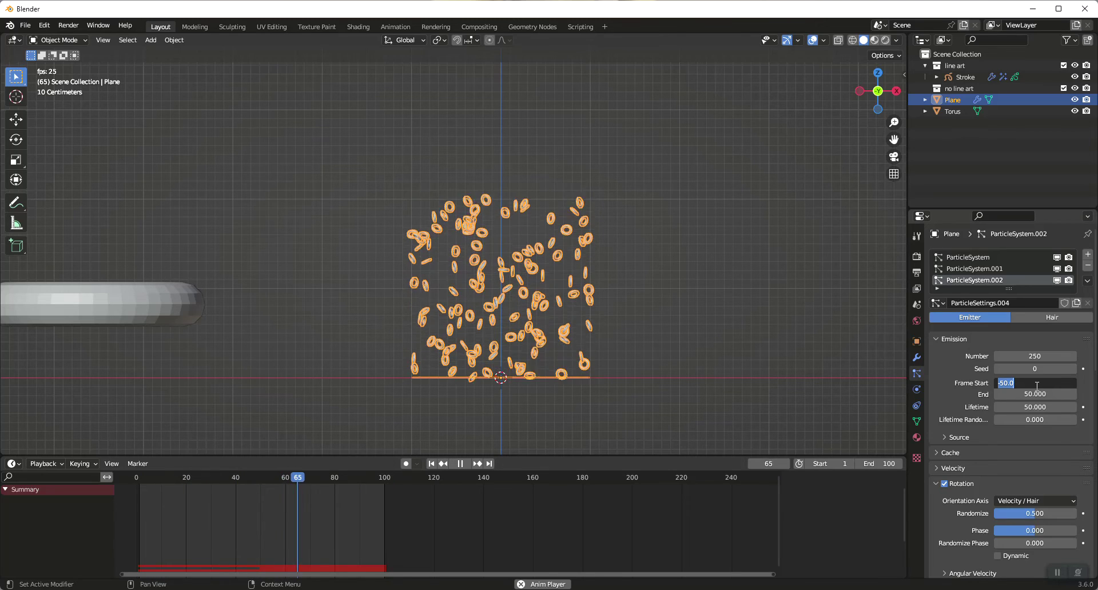
text(1)
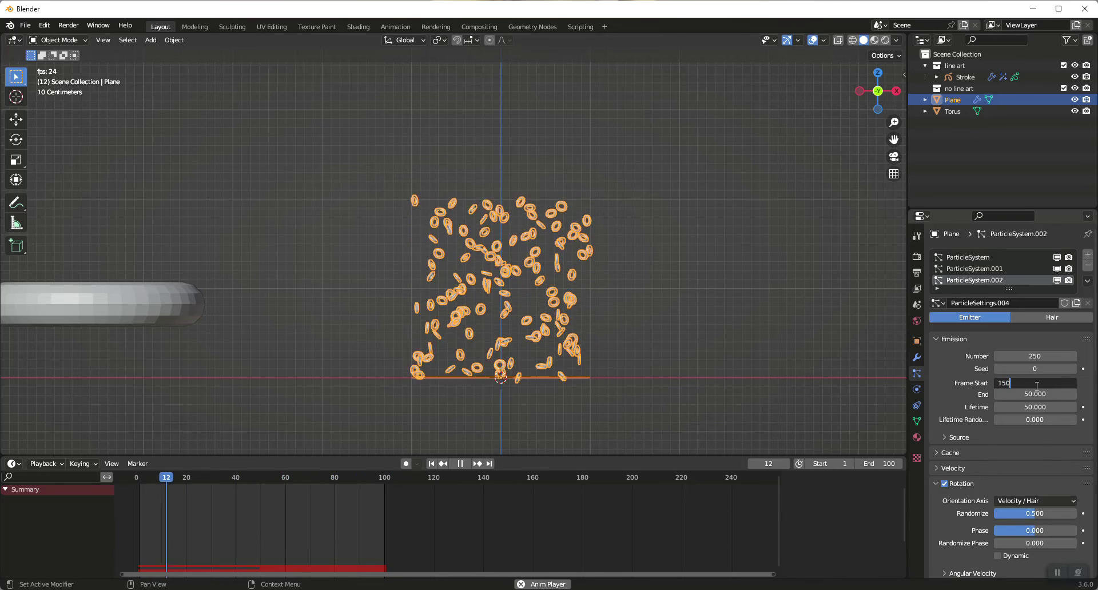
key(Return)
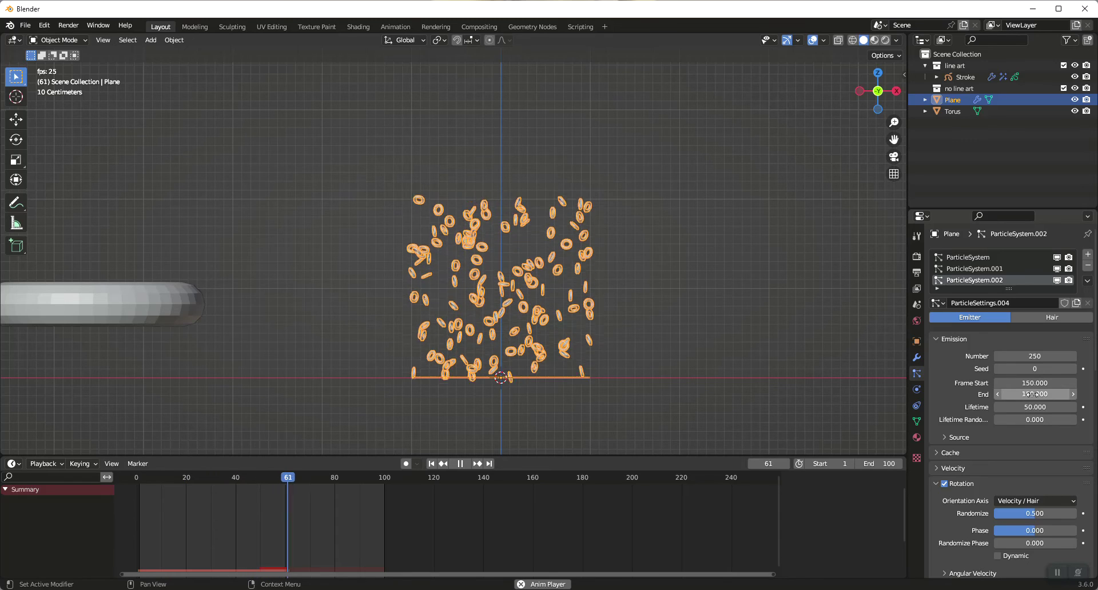
End the third system's emission at frame 250 and set the animation end to frame 200
click(1033, 394)
text(250)
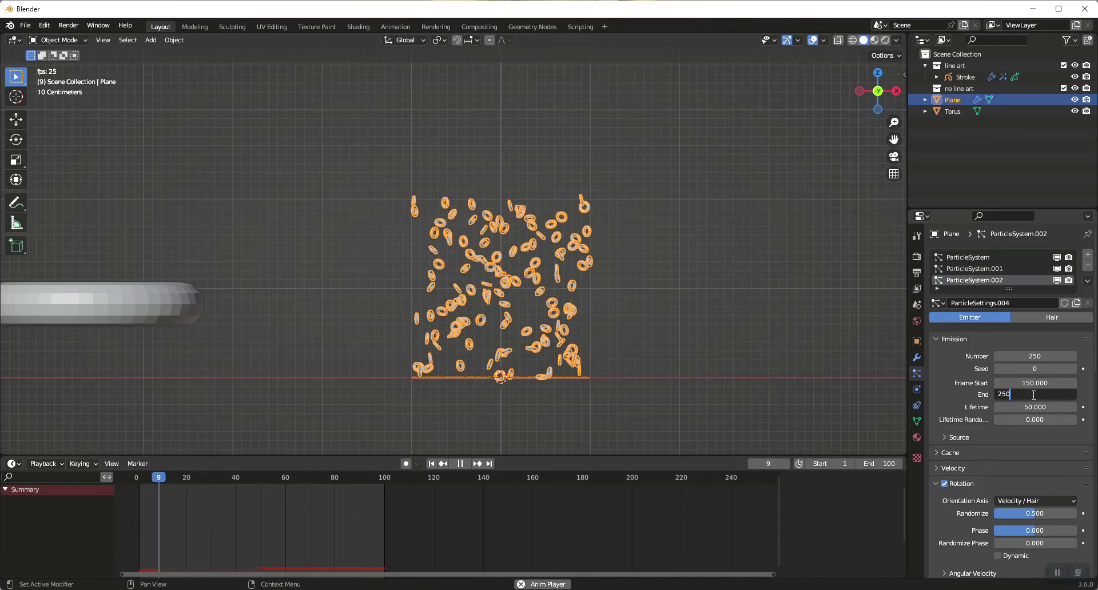
key(Return)
click(884, 464)
text(2)
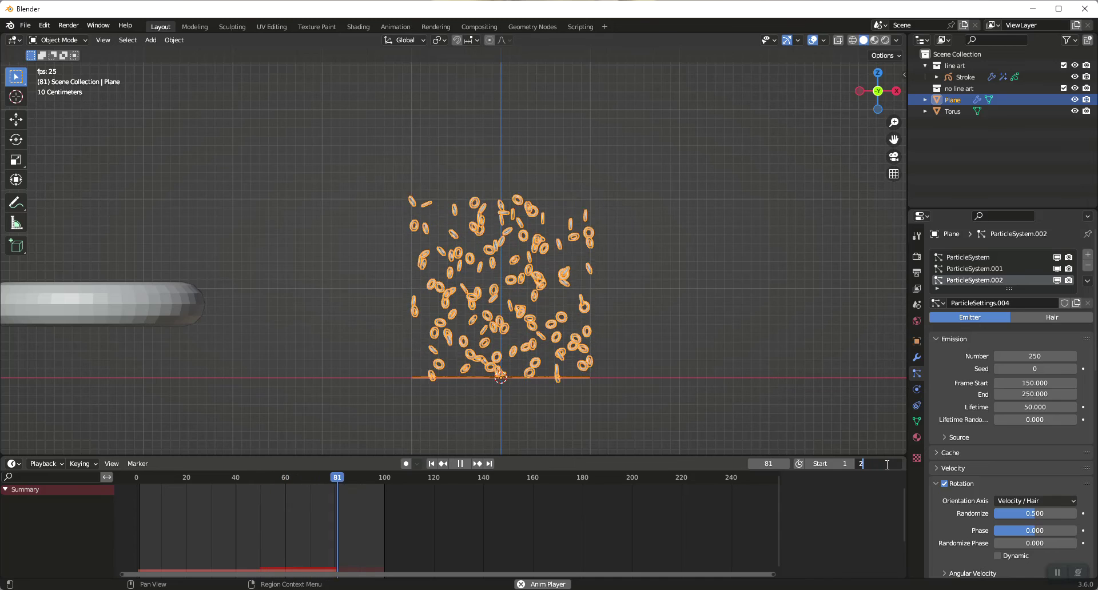